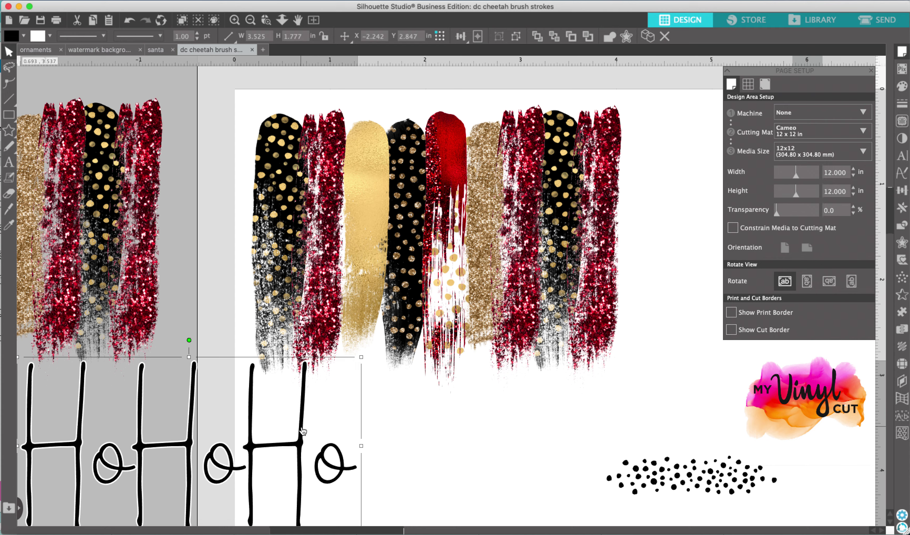
- Try the HoHoHo lettering over the brush strokes and move it off the page to clear the design area
{"action": "mouse_move", "coordinate": [300, 428]}
{"action": "left_mouse_down"}
{"action": "mouse_move", "coordinate": [502, 248]}
{"action": "mouse_move", "coordinate": [575, 209]}
{"action": "mouse_move", "coordinate": [419, 331]}
{"action": "mouse_move", "coordinate": [353, 367]}
{"action": "mouse_move", "coordinate": [360, 395]}
{"action": "mouse_move", "coordinate": [317, 404]}
{"action": "mouse_move", "coordinate": [257, 448]}
{"action": "mouse_move", "coordinate": [439, 345]}
{"action": "mouse_move", "coordinate": [549, 223]}
{"action": "left_mouse_up"}
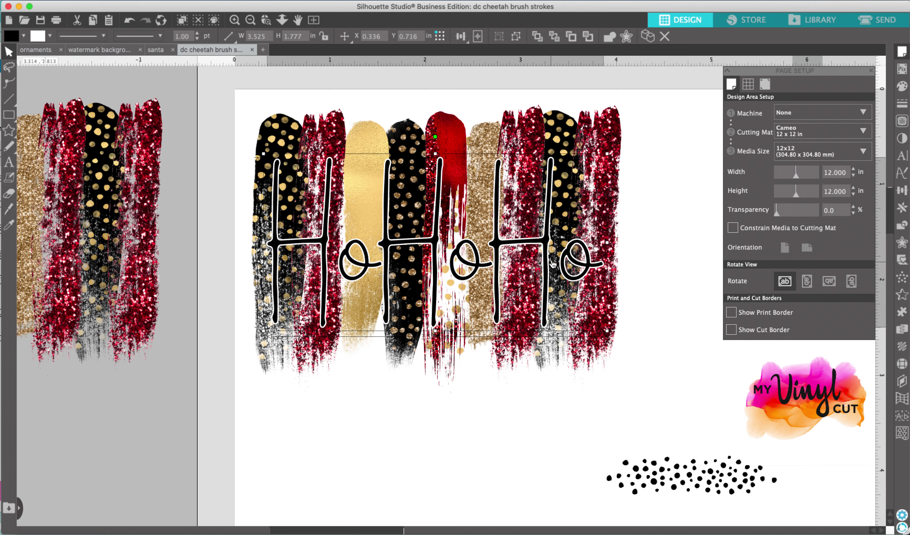
{"action": "left_click_drag", "start_coordinate": [431, 330], "coordinate": [118, 499]}
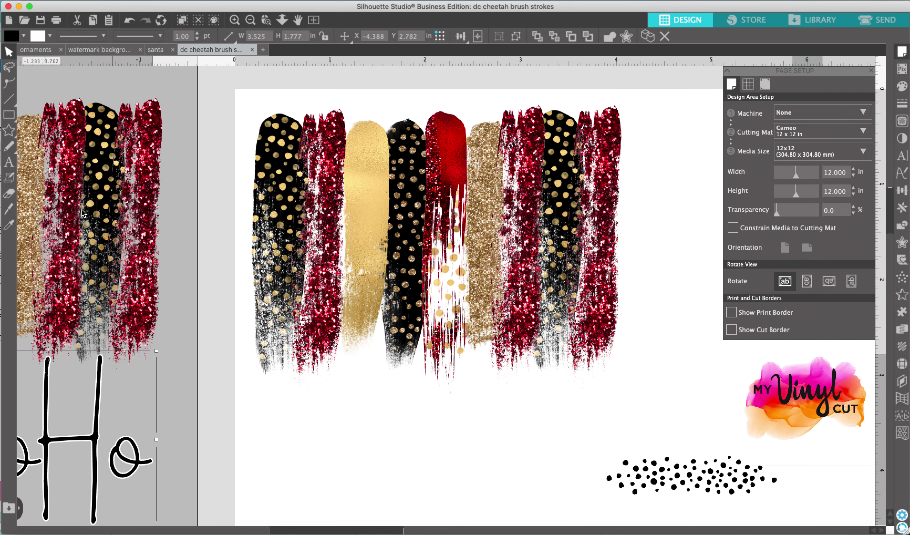
- Add the text "Holidays" below the brush strokes and move the black dot pattern clear of it
{"action": "left_click", "coordinate": [10, 161]}
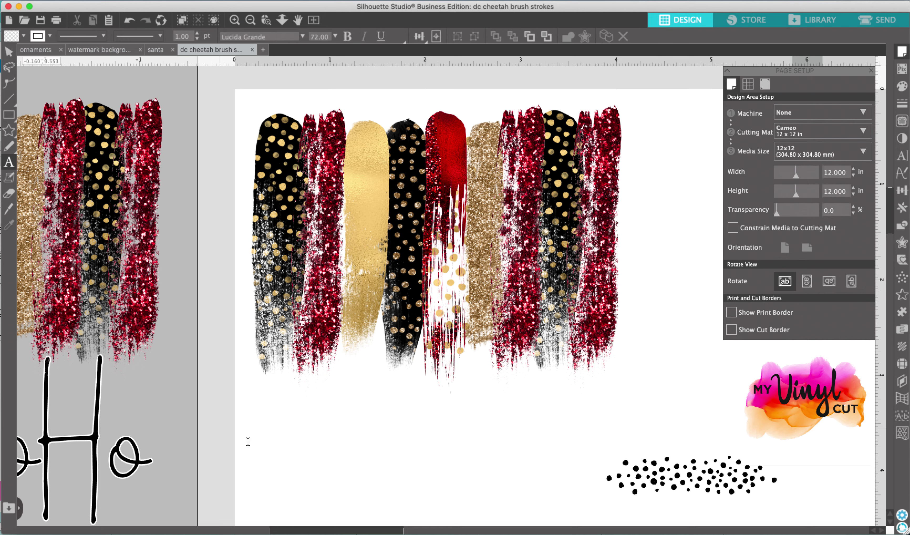
{"action": "left_click", "coordinate": [254, 466]}
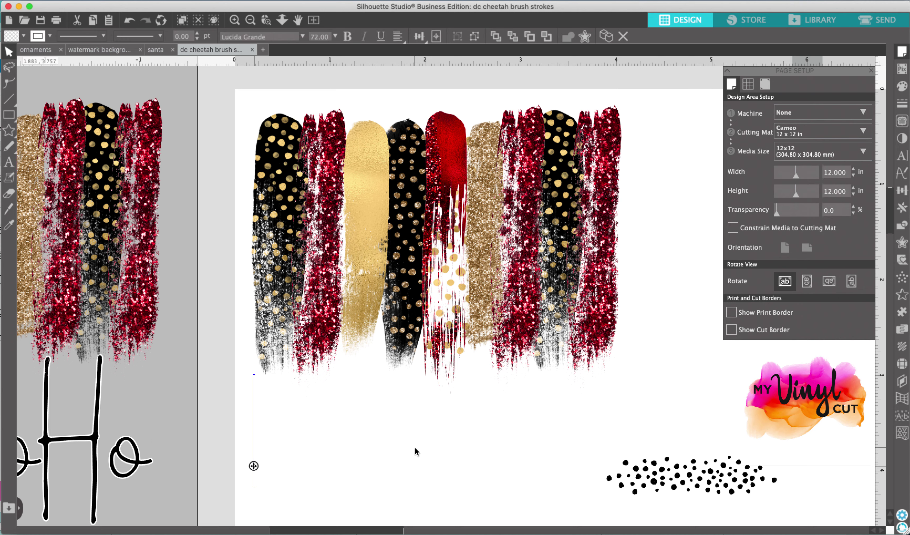
{"action": "type", "text": "Ho"}
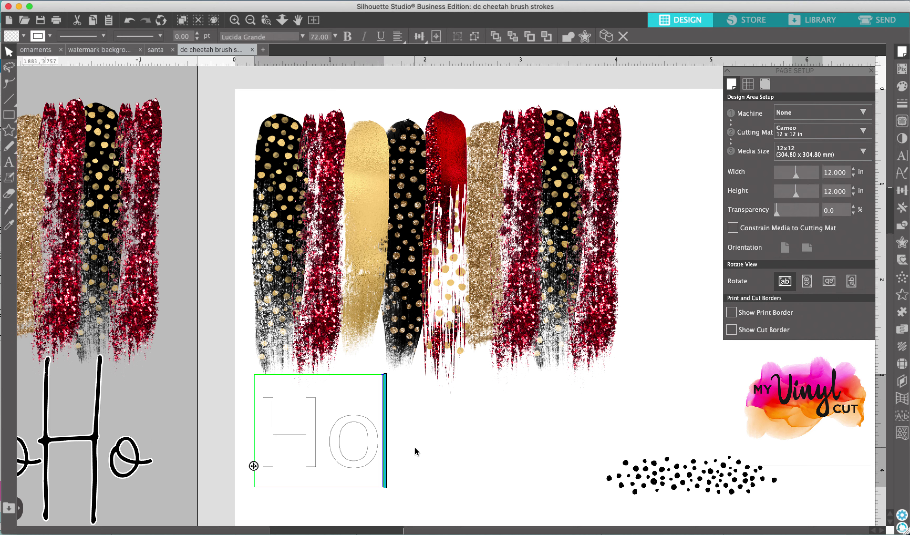
{"action": "type", "text": "lidays"}
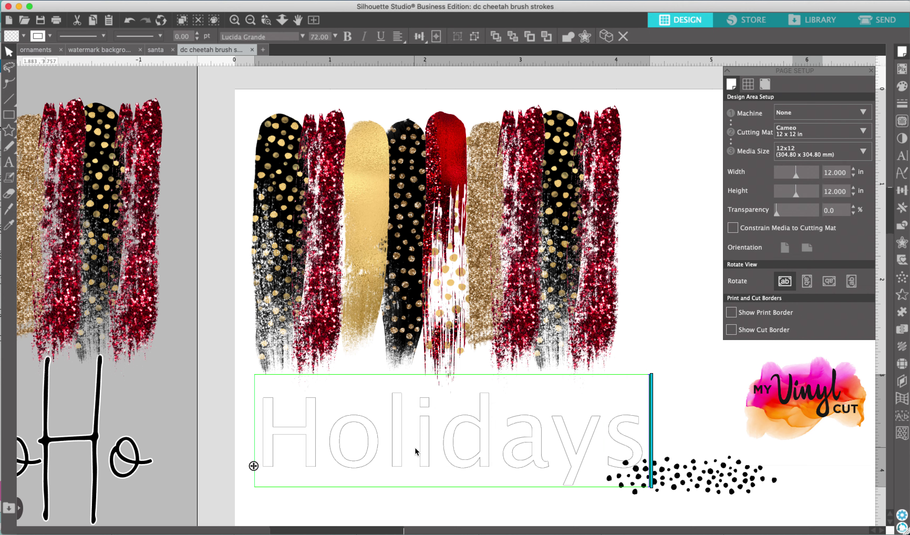
{"action": "left_click", "coordinate": [703, 384]}
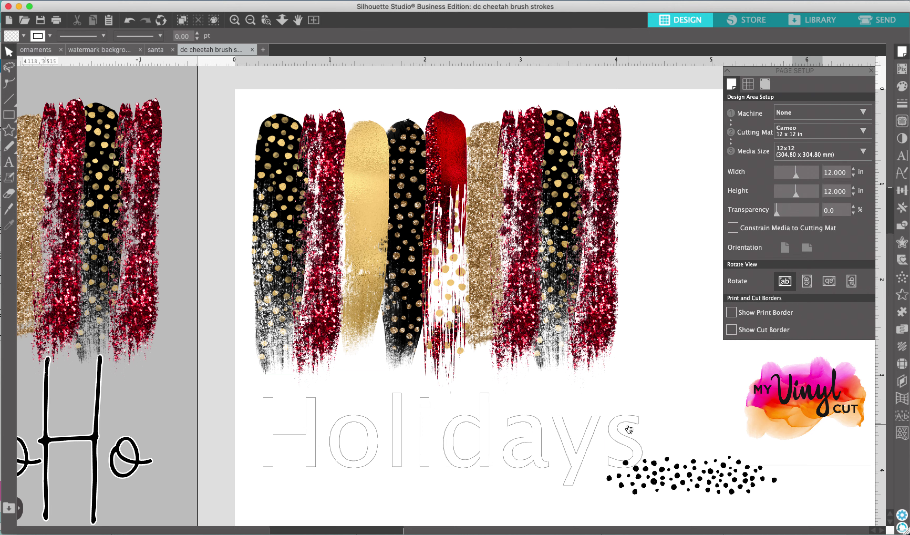
{"action": "left_click_drag", "start_coordinate": [688, 468], "coordinate": [796, 478]}
{"action": "left_click", "coordinate": [676, 361]}
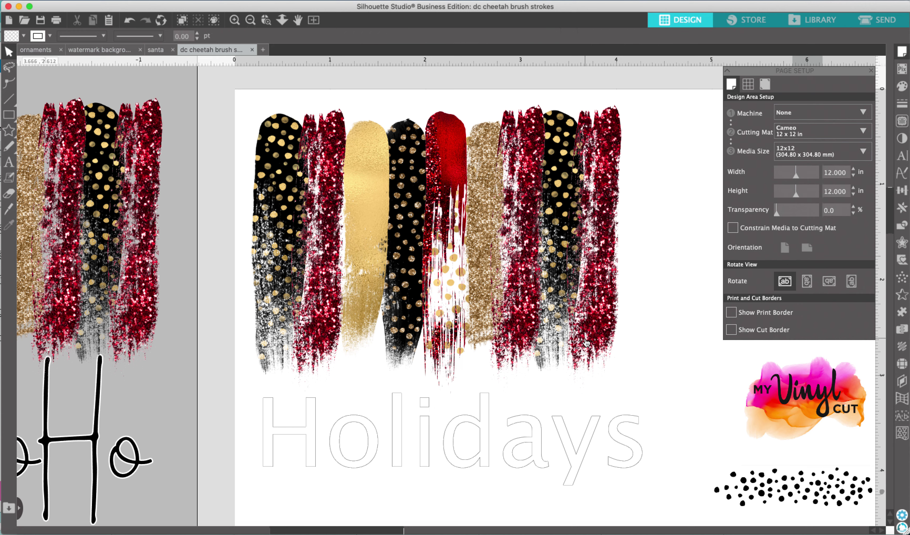
- Fill the Holidays text with solid black
{"action": "left_click", "coordinate": [580, 457]}
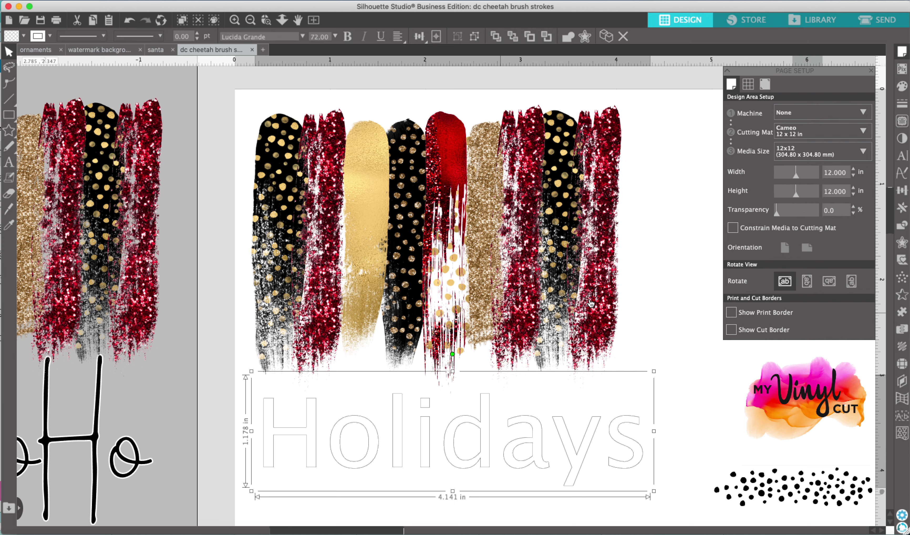
{"action": "left_click", "coordinate": [902, 87]}
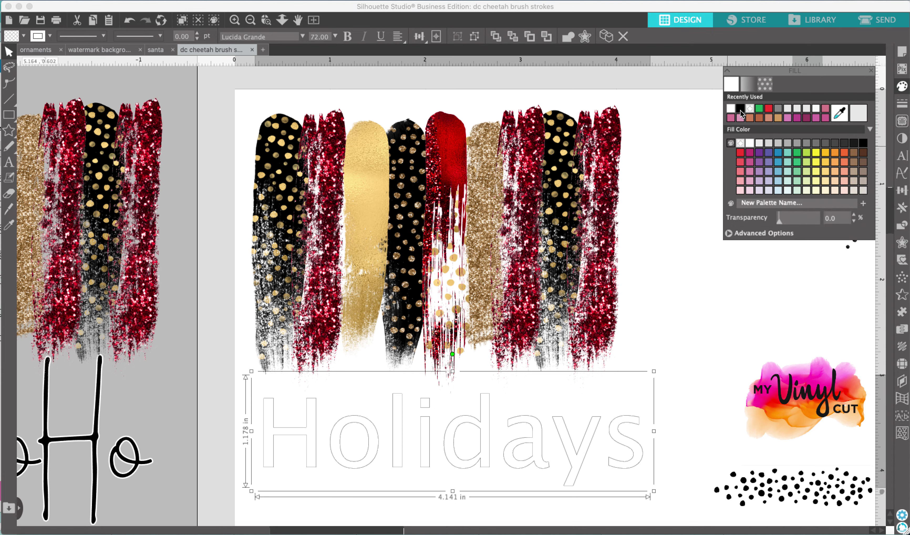
{"action": "left_click", "coordinate": [740, 108]}
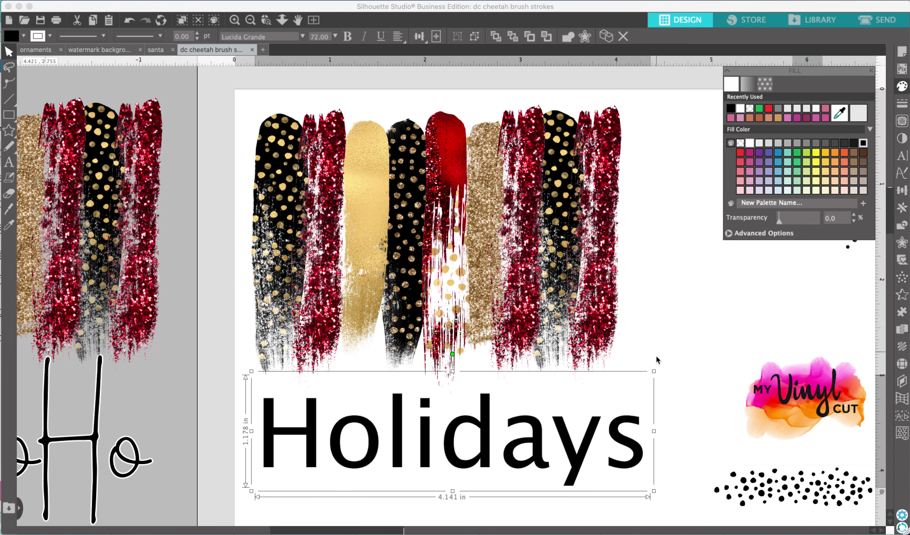
{"action": "double_click", "coordinate": [630, 419]}
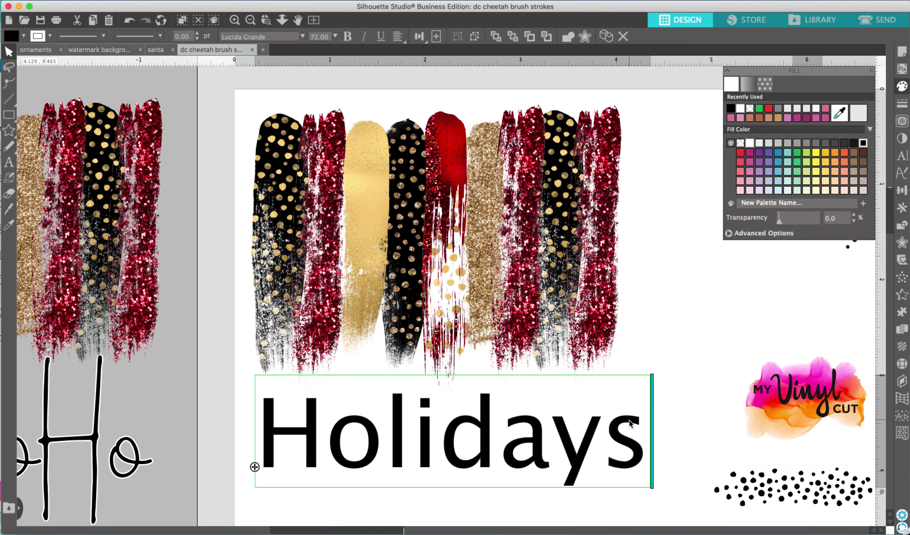
{"action": "left_click", "coordinate": [666, 411]}
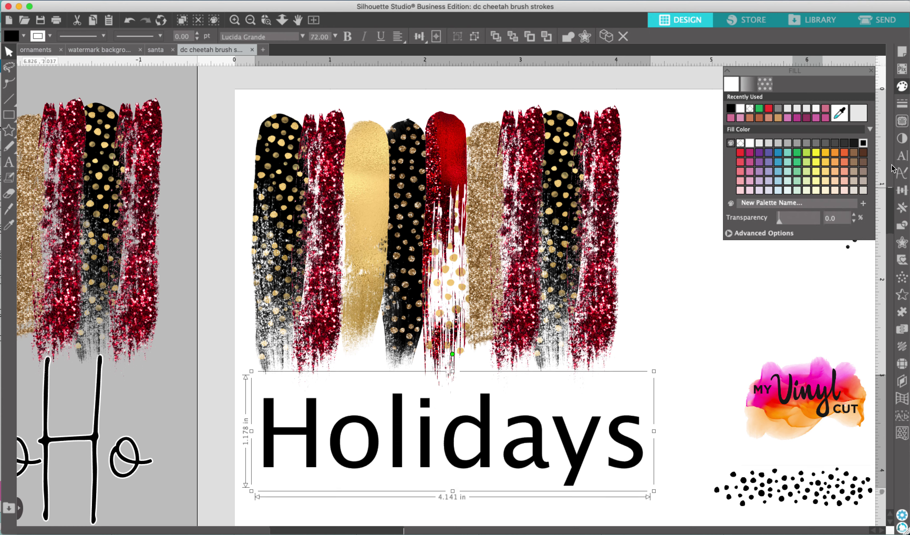
- Try the Loyal Watchman Script and Luminari fonts on the Holidays text
{"action": "left_click", "coordinate": [902, 156]}
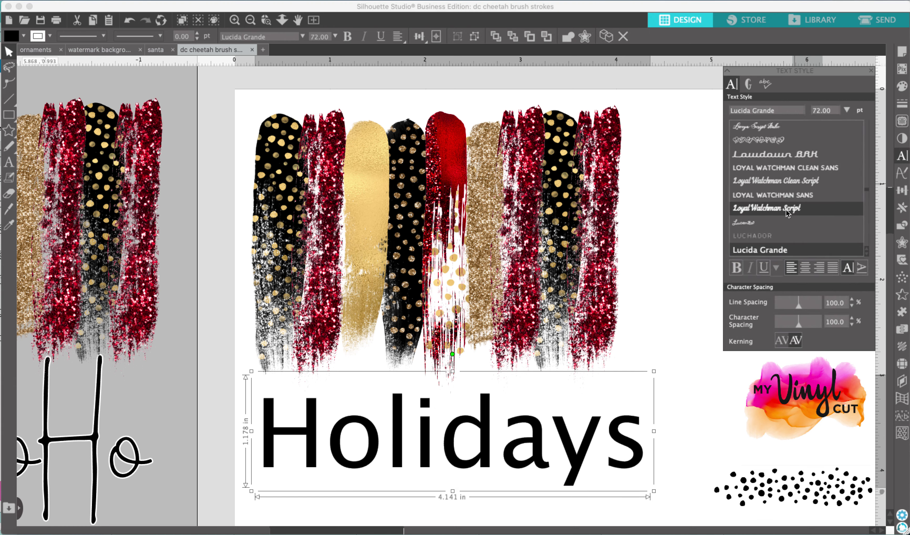
{"action": "left_click", "coordinate": [785, 209]}
{"action": "scroll", "coordinate": [789, 206], "scroll_direction": "down", "scroll_amount": 5}
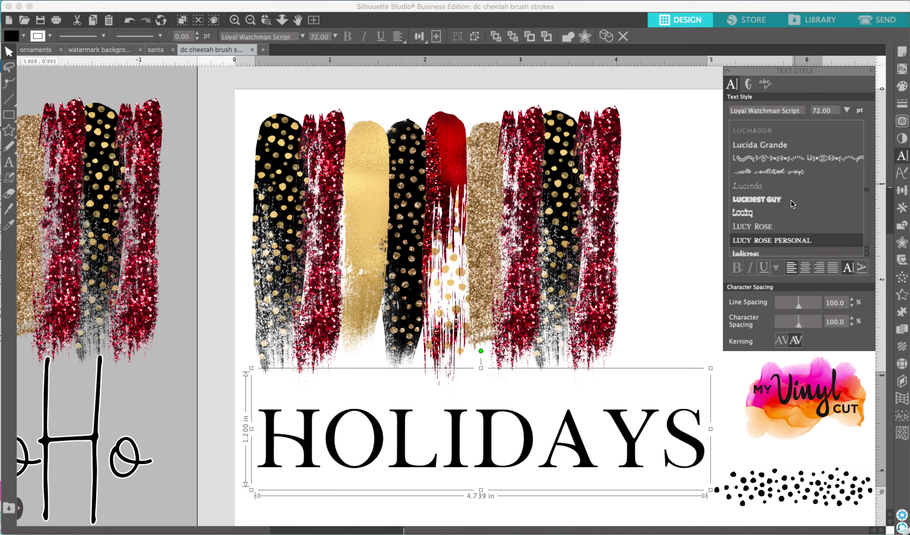
{"action": "scroll", "coordinate": [790, 205], "scroll_direction": "down", "scroll_amount": 3}
{"action": "left_click", "coordinate": [743, 226]}
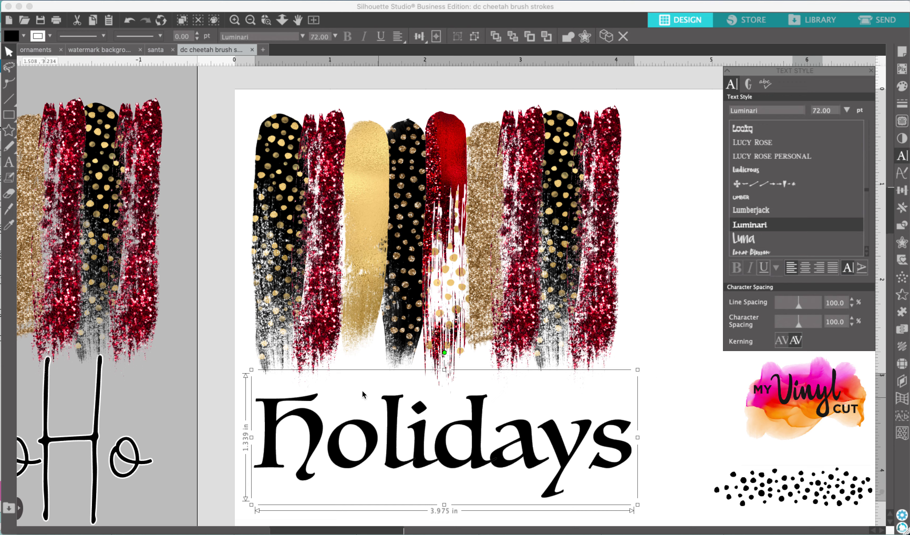
- Place the Holidays text over the brush strokes and scale it down to about 66 pt to fit their width
{"action": "left_click", "coordinate": [420, 434]}
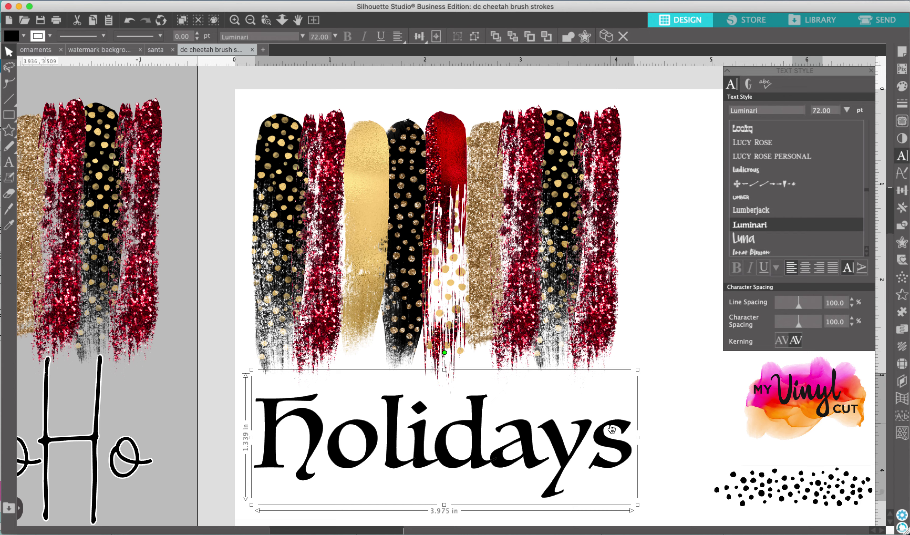
{"action": "left_click_drag", "start_coordinate": [617, 413], "coordinate": [600, 210]}
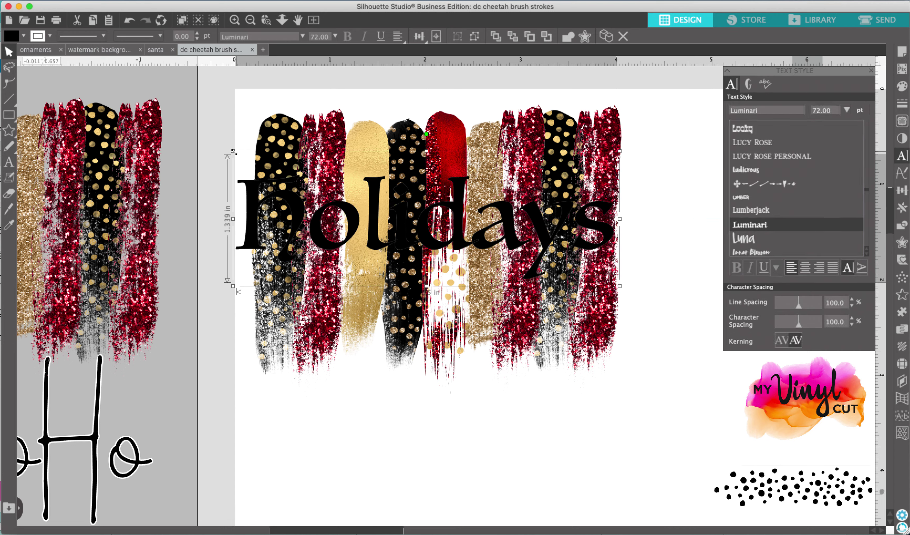
{"action": "left_click_drag", "start_coordinate": [250, 161], "coordinate": [280, 170]}
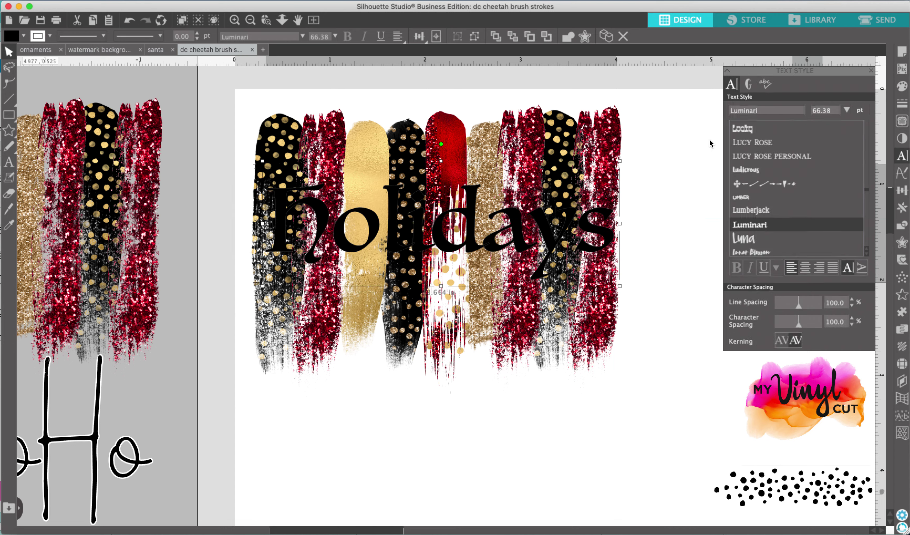
{"action": "left_click_drag", "start_coordinate": [608, 230], "coordinate": [607, 235]}
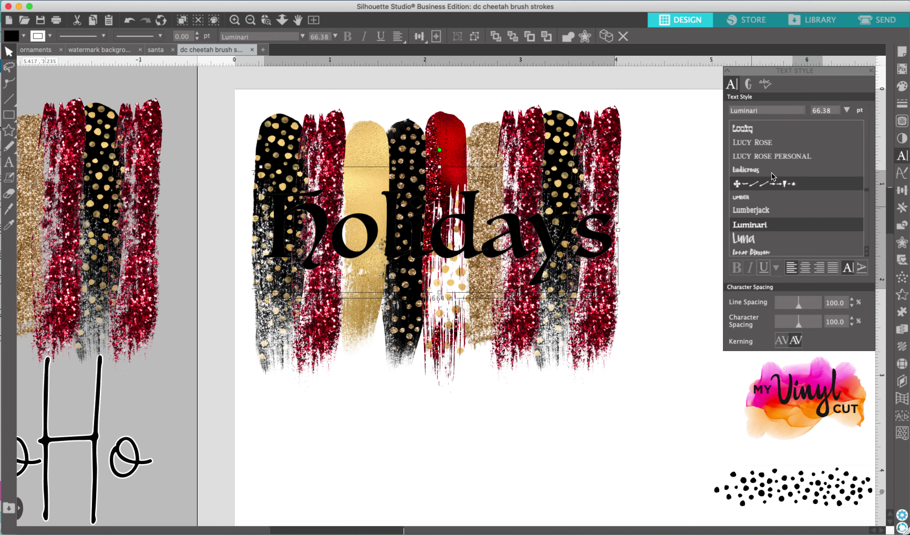
- Give the Holidays text a white outline with a thickness of 1.00 pt
{"action": "left_click", "coordinate": [902, 105]}
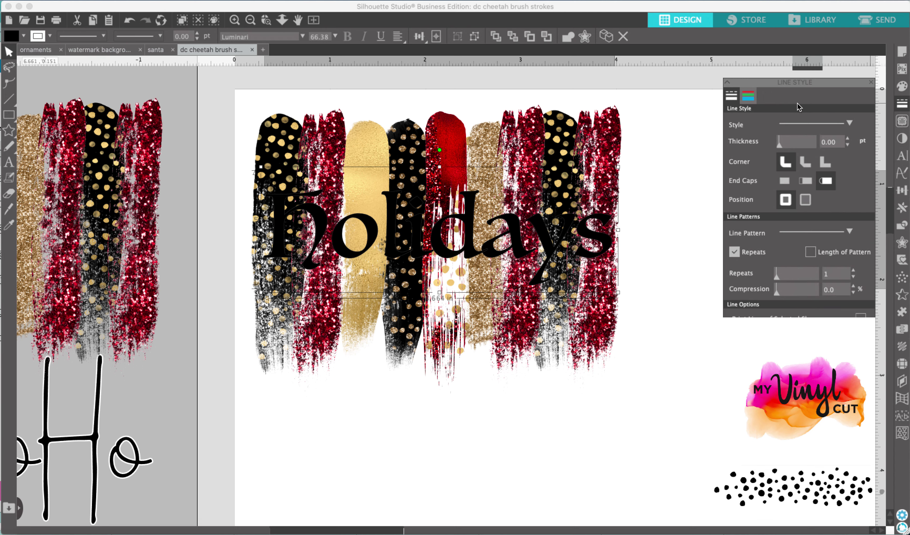
{"action": "left_click", "coordinate": [749, 84]}
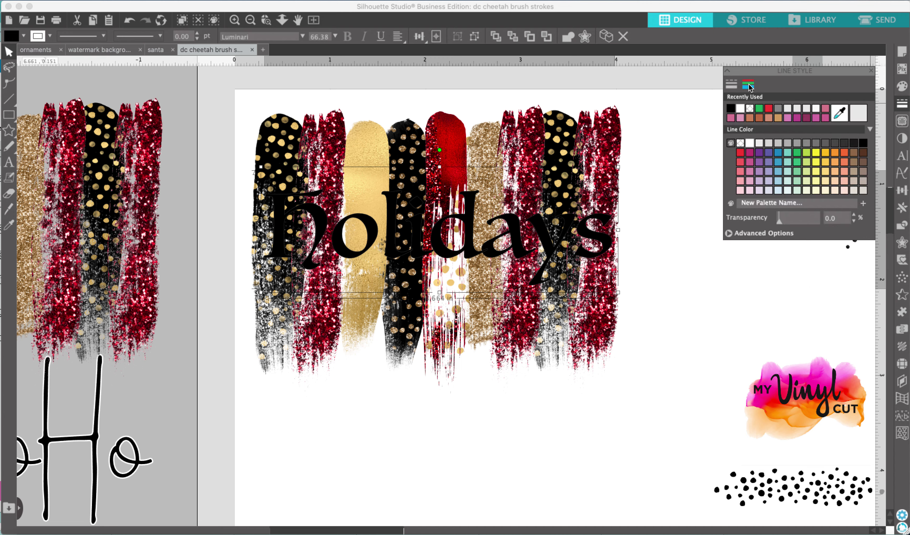
{"action": "left_click", "coordinate": [740, 108]}
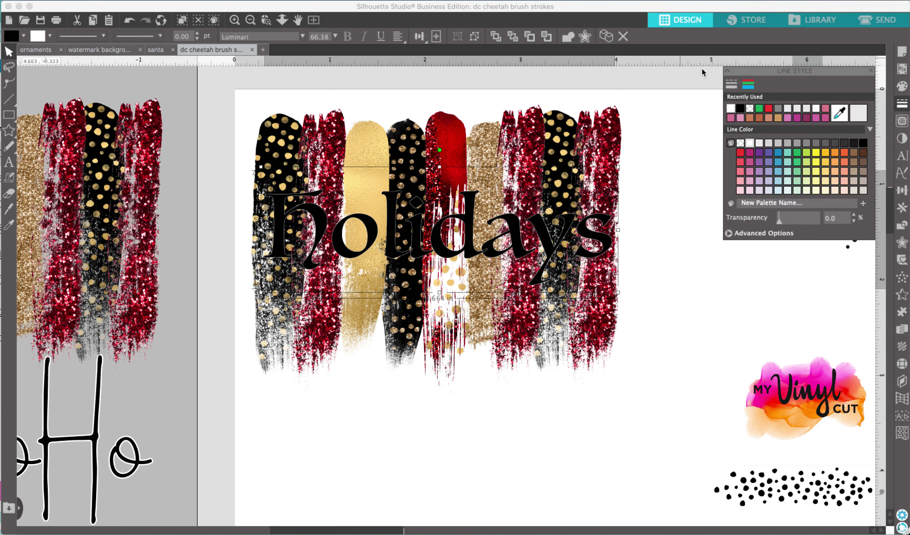
{"action": "left_click", "coordinate": [732, 85]}
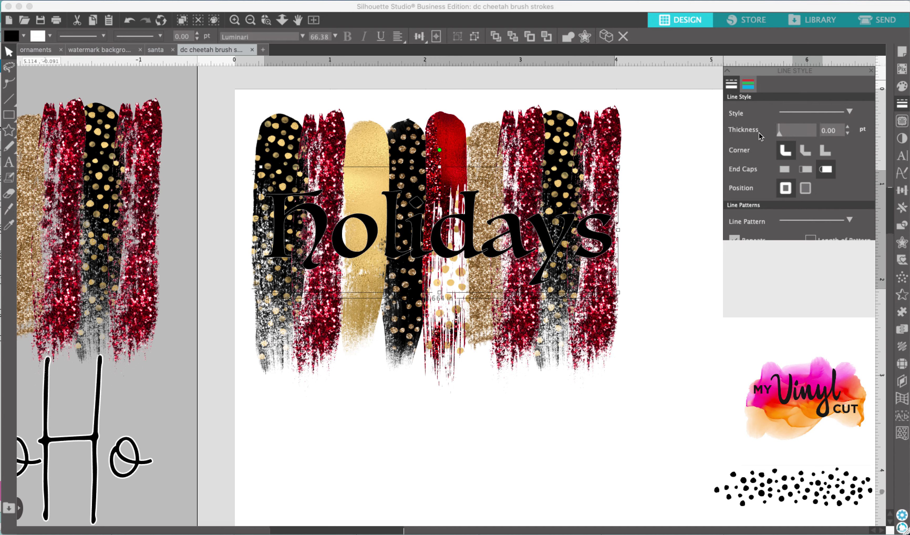
{"action": "left_click", "coordinate": [849, 127]}
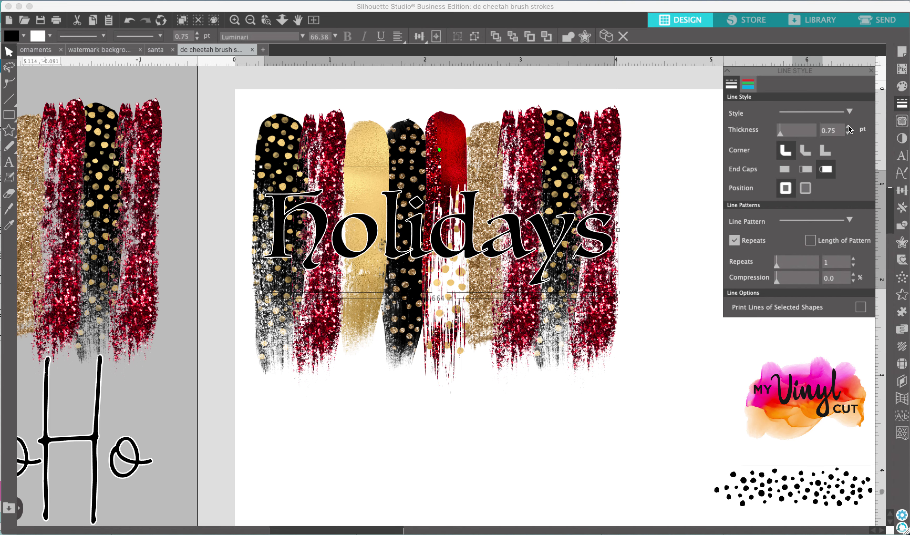
{"action": "left_click", "coordinate": [849, 127]}
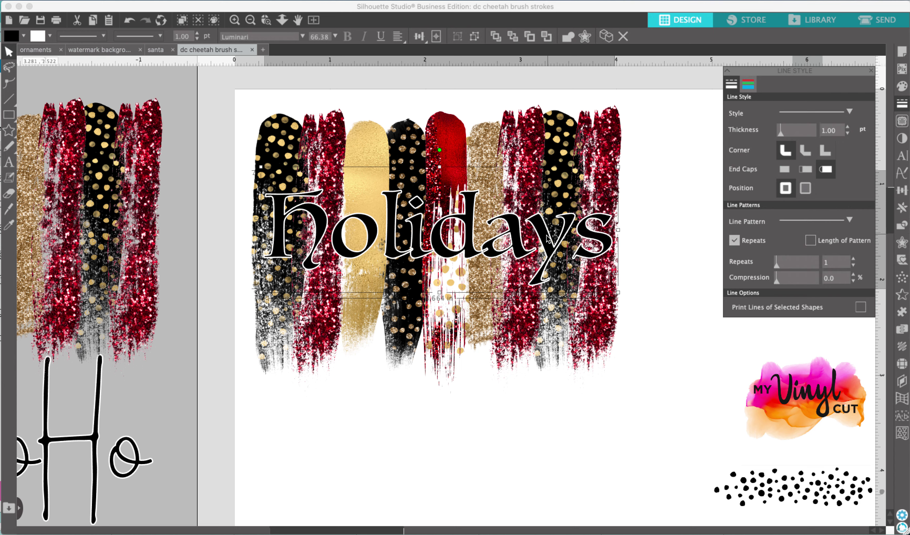
- Try the Lucky and Lunar Blossom Brush Alt fonts on the Holidays text and shift it towards the middle of the strokes
{"action": "left_click", "coordinate": [901, 158]}
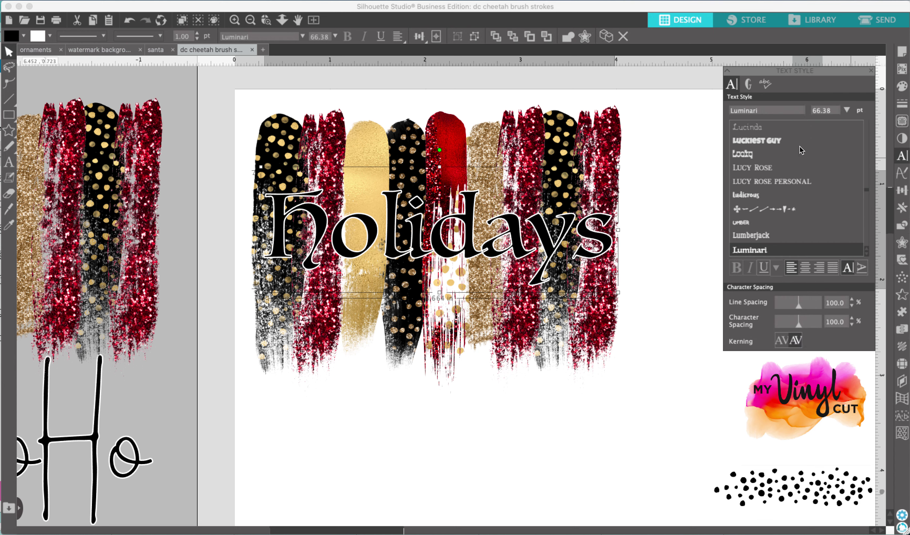
{"action": "left_click", "coordinate": [751, 152]}
{"action": "scroll", "coordinate": [819, 251], "scroll_direction": "down", "scroll_amount": 3}
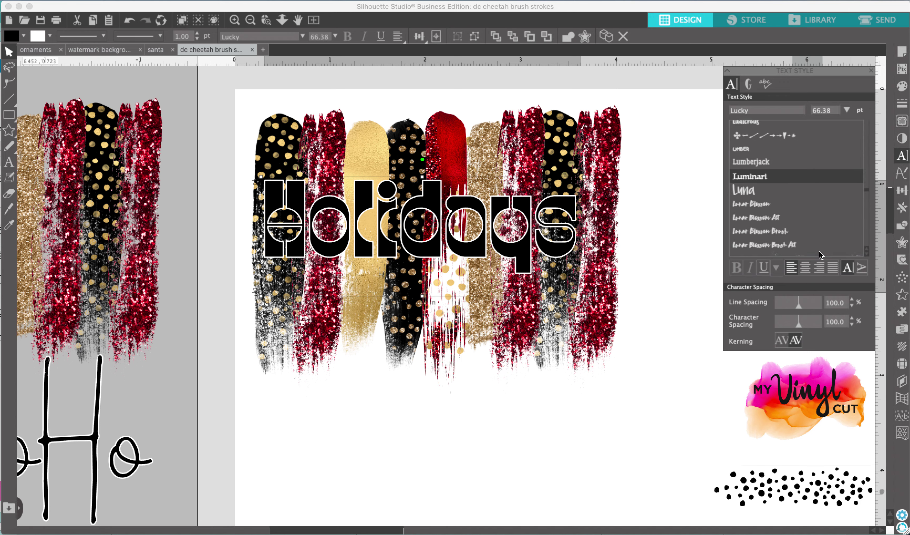
{"action": "scroll", "coordinate": [819, 251], "scroll_direction": "down", "scroll_amount": 2}
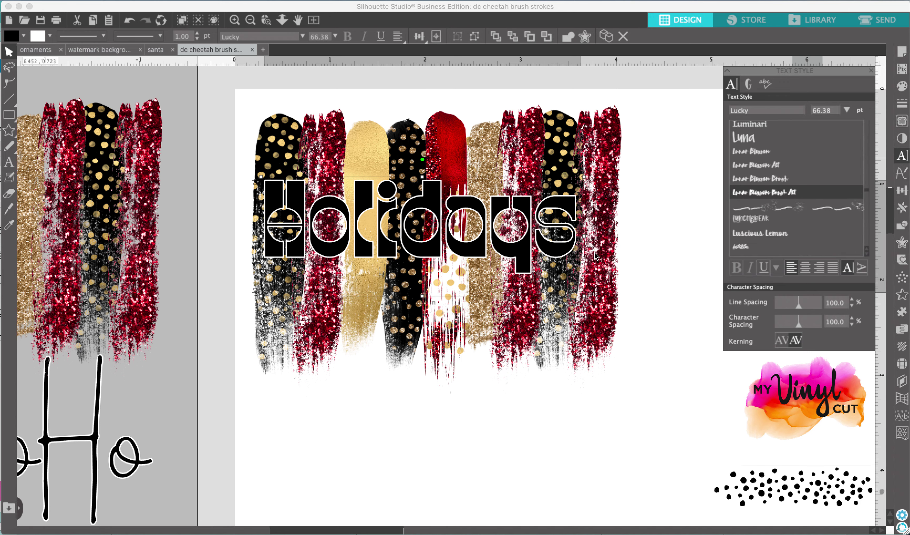
{"action": "left_click", "coordinate": [771, 189]}
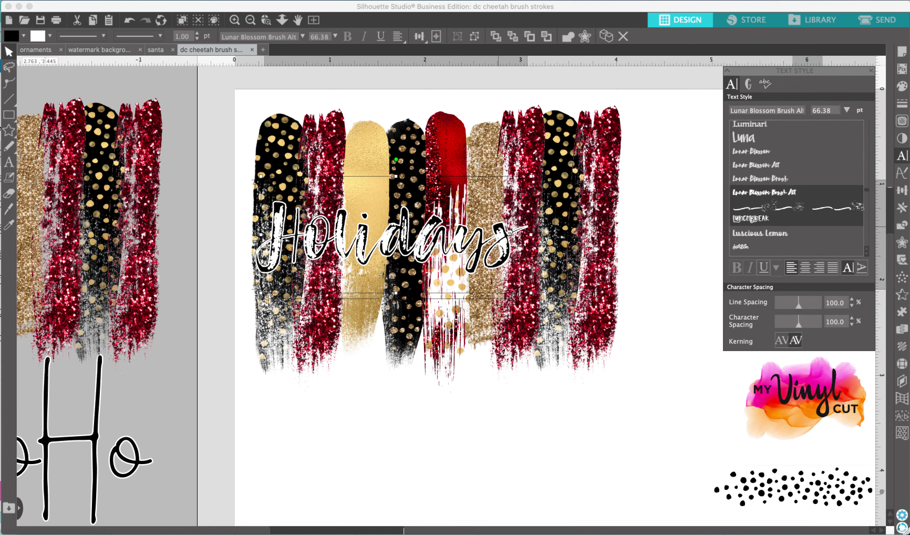
{"action": "left_click_drag", "start_coordinate": [503, 231], "coordinate": [529, 230]}
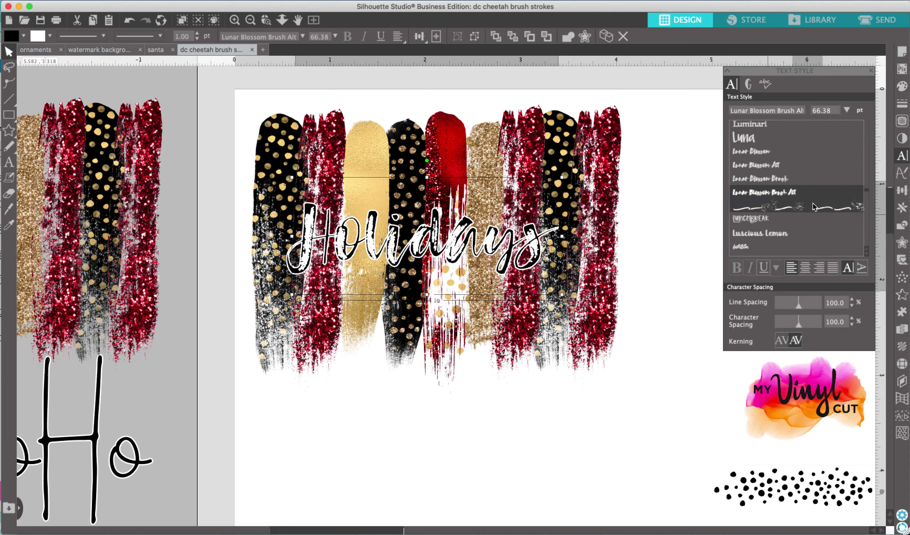
- Set the Holidays text to the Luscious Lemon font and fit it within the brush strokes at about 61 pt
{"action": "left_click", "coordinate": [741, 229]}
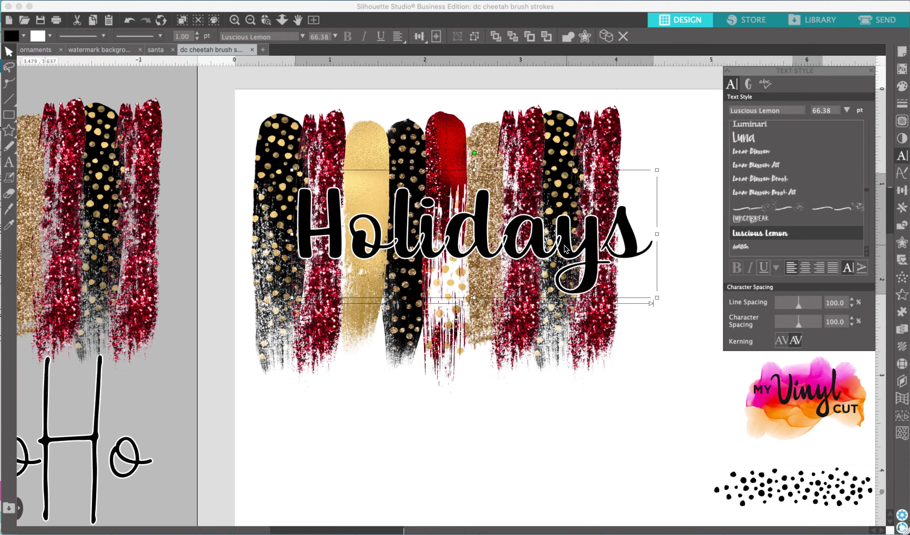
{"action": "left_click_drag", "start_coordinate": [566, 248], "coordinate": [537, 247]}
{"action": "left_click_drag", "start_coordinate": [630, 170], "coordinate": [580, 244]}
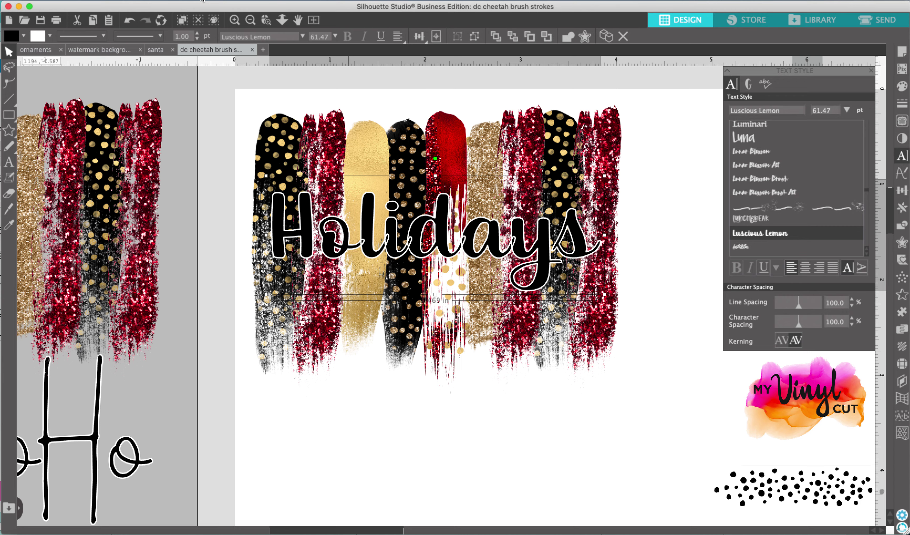
- Convert the Holidays text to a path
{"action": "left_click", "coordinate": [203, 0]}
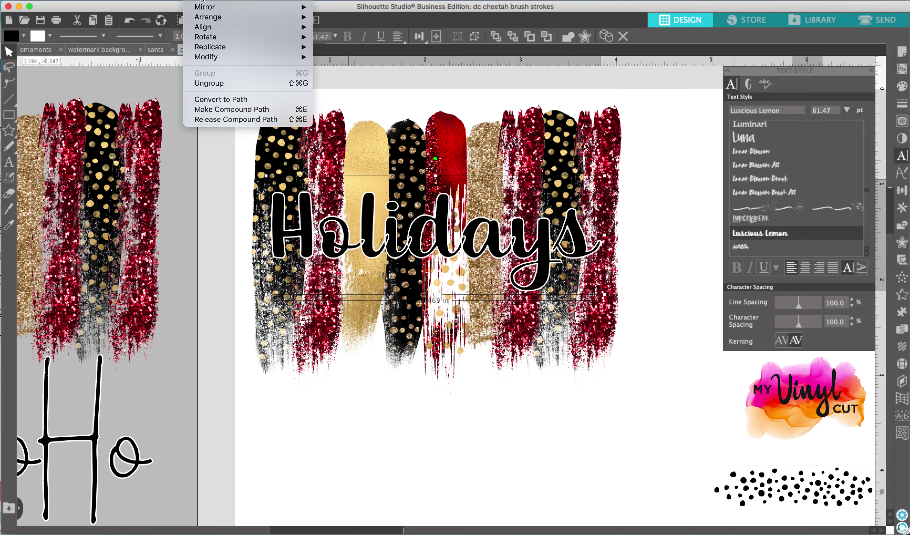
{"action": "left_click", "coordinate": [204, 99]}
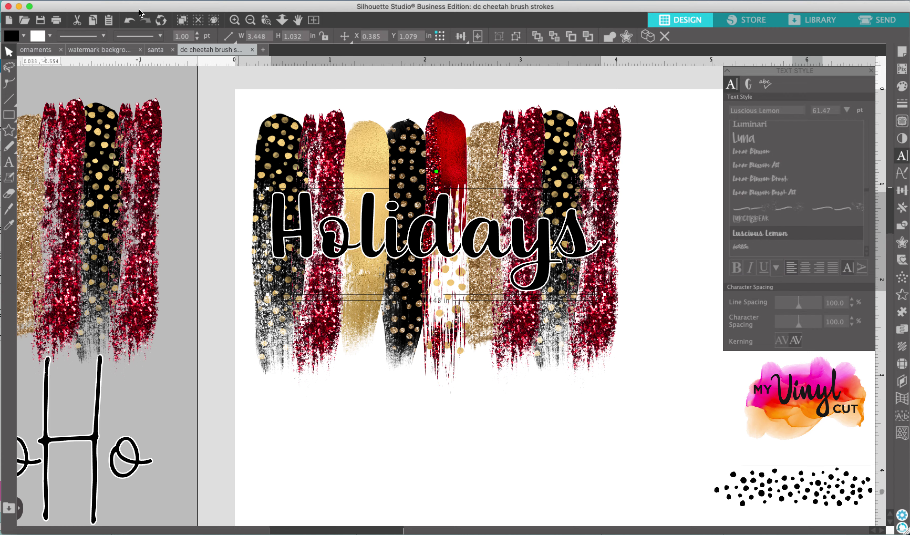
- Undo the path conversion, weld the Holidays text in Luscious Lemon, and group the welded pieces
{"action": "left_click", "coordinate": [132, 18]}
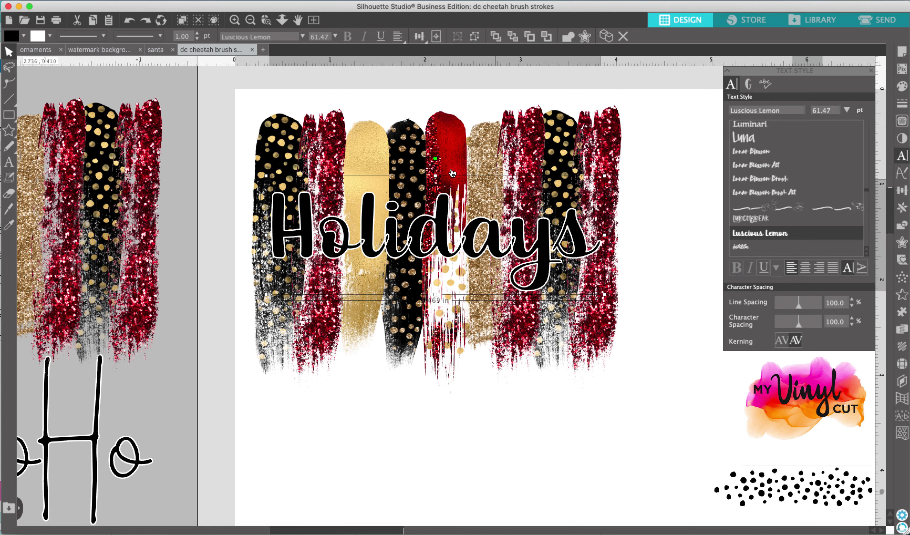
{"action": "left_click", "coordinate": [209, 1]}
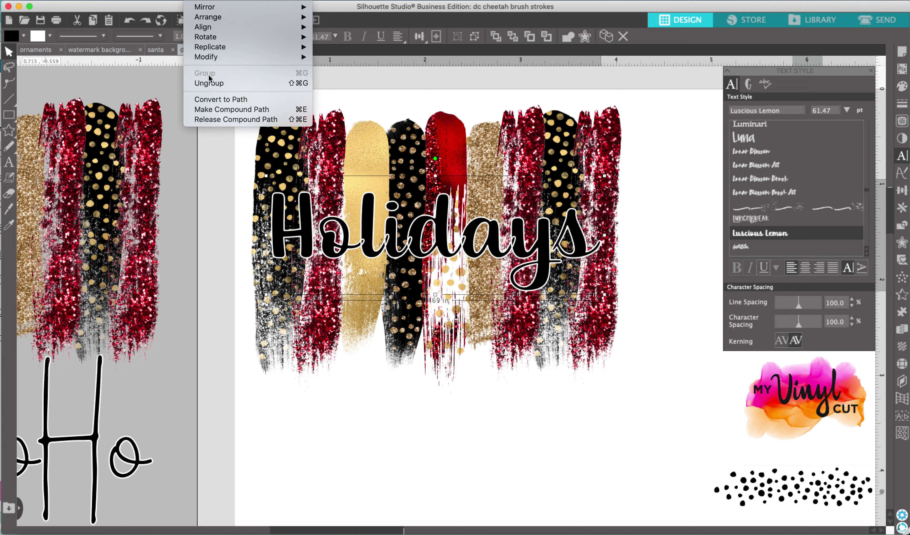
{"action": "mouse_move", "coordinate": [290, 56]}
{"action": "left_click", "coordinate": [357, 57]}
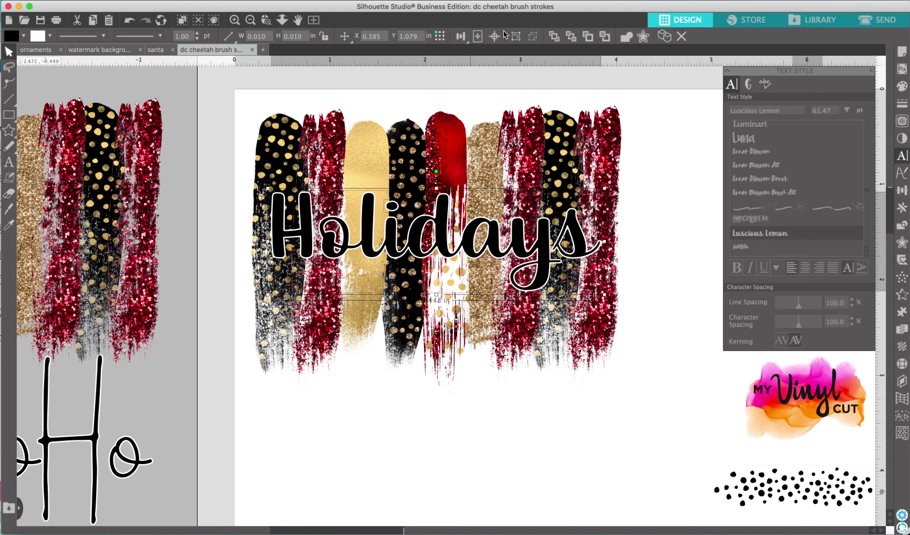
{"action": "left_click", "coordinate": [515, 38]}
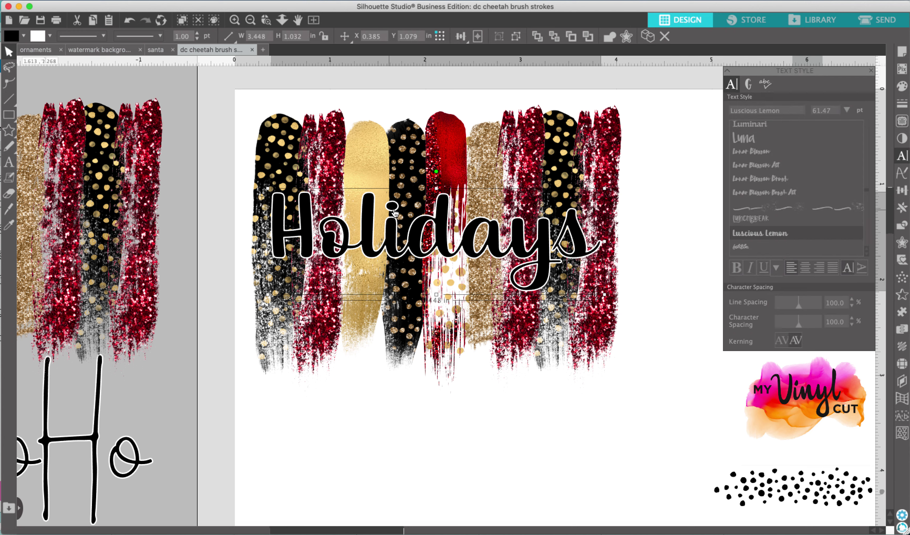
- Move the welded Holidays word slightly upward, and undo the move, the grouping and the weld
{"action": "mouse_move", "coordinate": [394, 247]}
{"action": "left_mouse_down"}
{"action": "mouse_move", "coordinate": [379, 278]}
{"action": "mouse_move", "coordinate": [395, 251]}
{"action": "mouse_move", "coordinate": [389, 239]}
{"action": "left_mouse_up"}
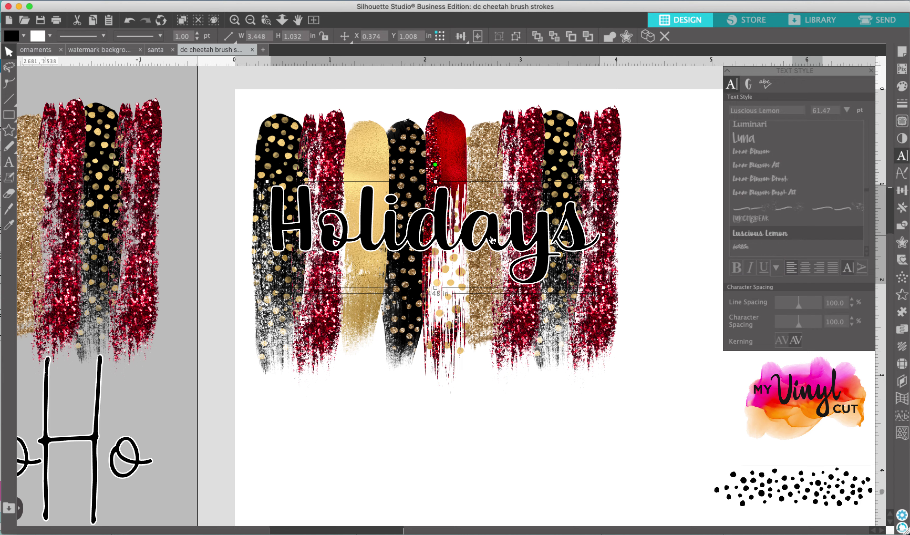
{"action": "left_click", "coordinate": [127, 23]}
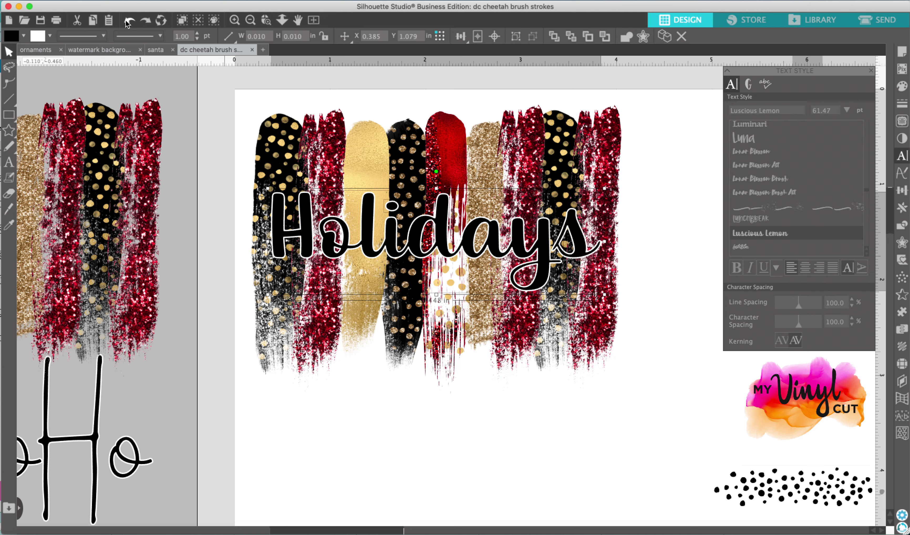
{"action": "left_click", "coordinate": [126, 23]}
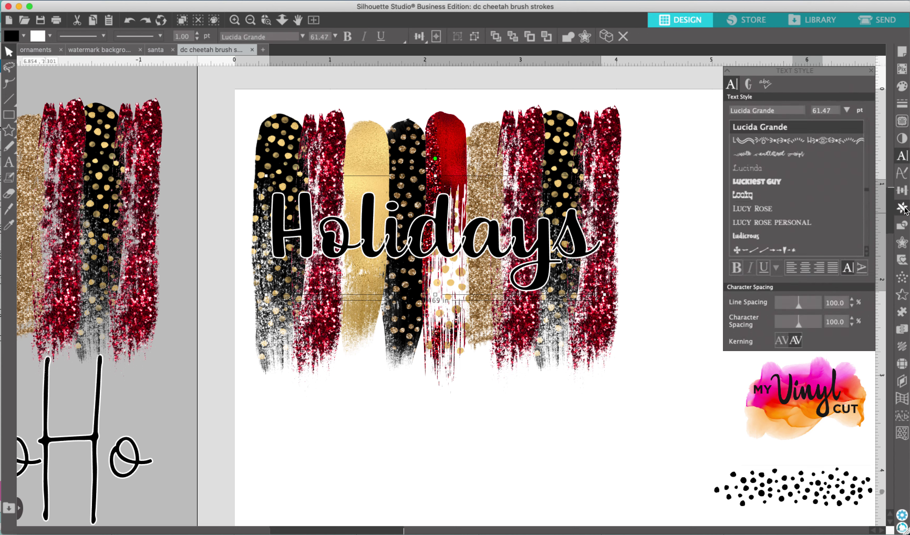
- Try the MADE Sunflower, Madina Script Alt and Madina Script fonts on the Holidays text, shifting it towards the middle of the strokes
{"action": "scroll", "coordinate": [811, 217], "scroll_direction": "down", "scroll_amount": 10}
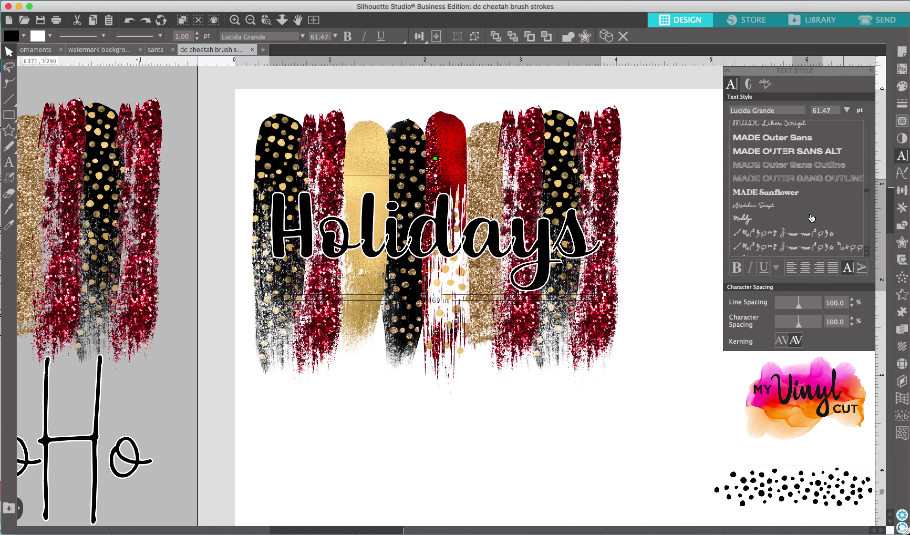
{"action": "left_click", "coordinate": [762, 189]}
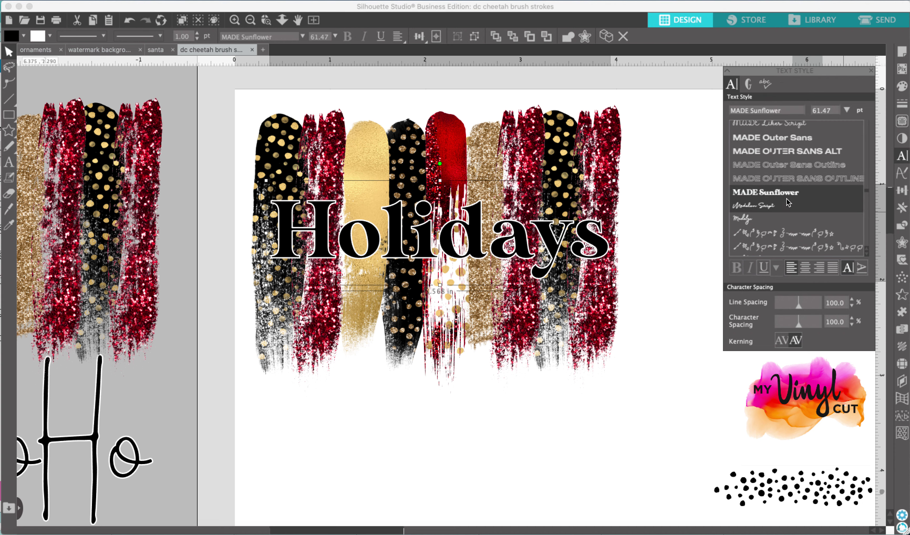
{"action": "scroll", "coordinate": [787, 202], "scroll_direction": "down", "scroll_amount": 3}
{"action": "scroll", "coordinate": [786, 200], "scroll_direction": "down", "scroll_amount": 5}
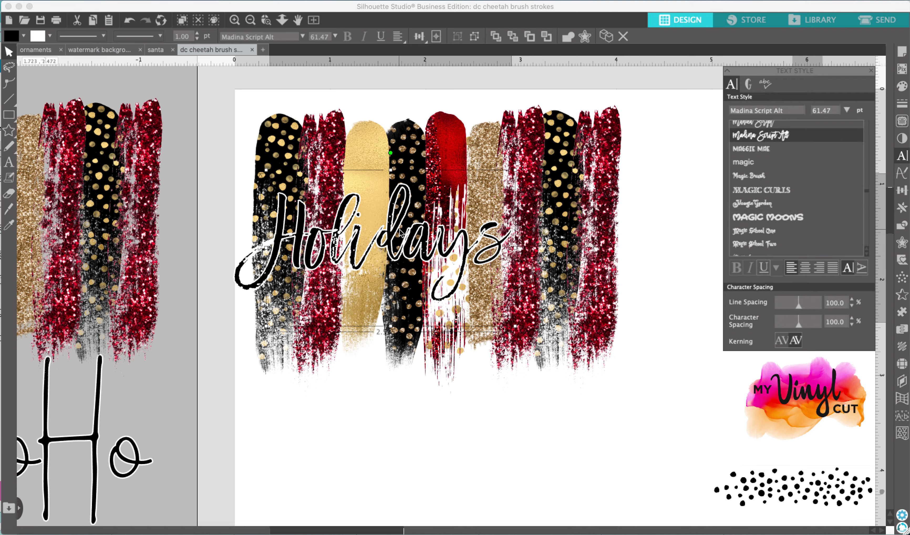
{"action": "left_click_drag", "start_coordinate": [401, 233], "coordinate": [437, 230]}
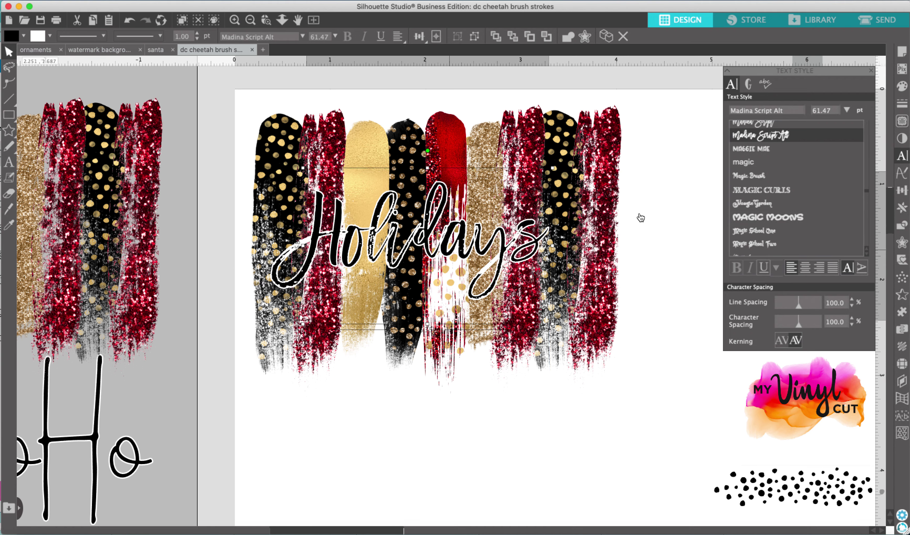
{"action": "scroll", "coordinate": [773, 138], "scroll_direction": "up", "scroll_amount": 2}
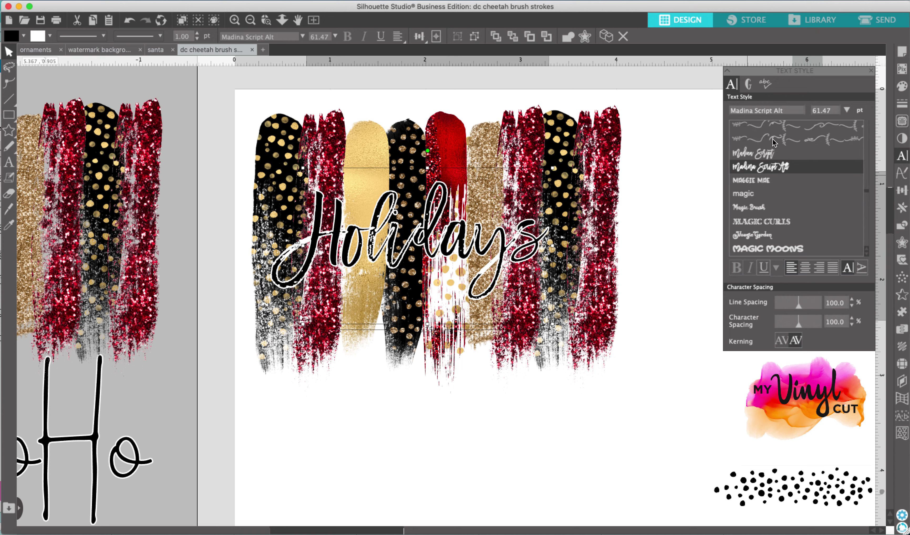
{"action": "left_click", "coordinate": [770, 154]}
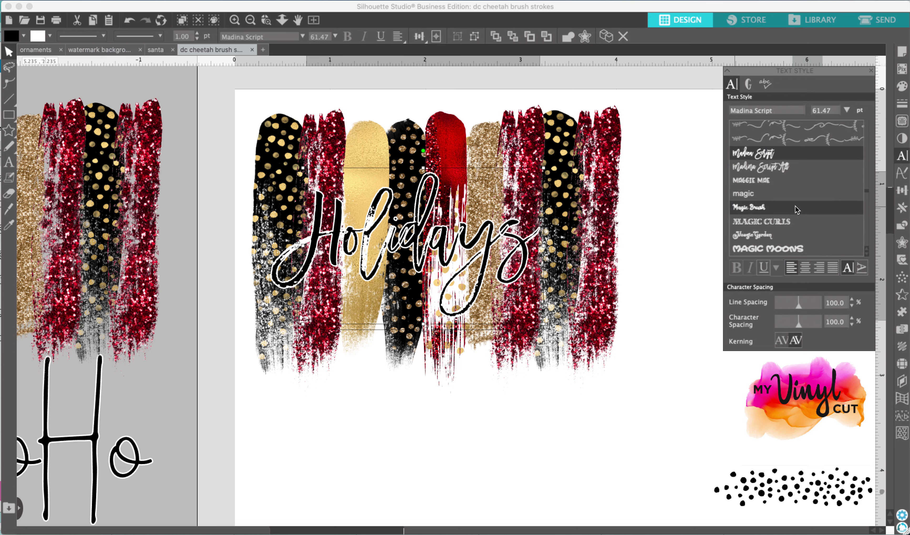
- Set the Holidays text to the Madina Clean font and enlarge it to about 80 pt across the brush strokes
{"action": "scroll", "coordinate": [797, 209], "scroll_direction": "up", "scroll_amount": 3}
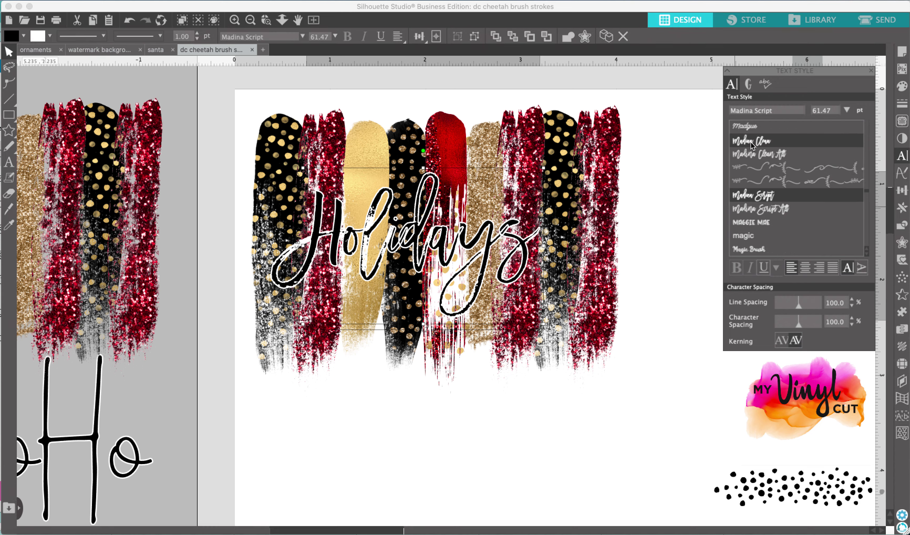
{"action": "left_click", "coordinate": [741, 143]}
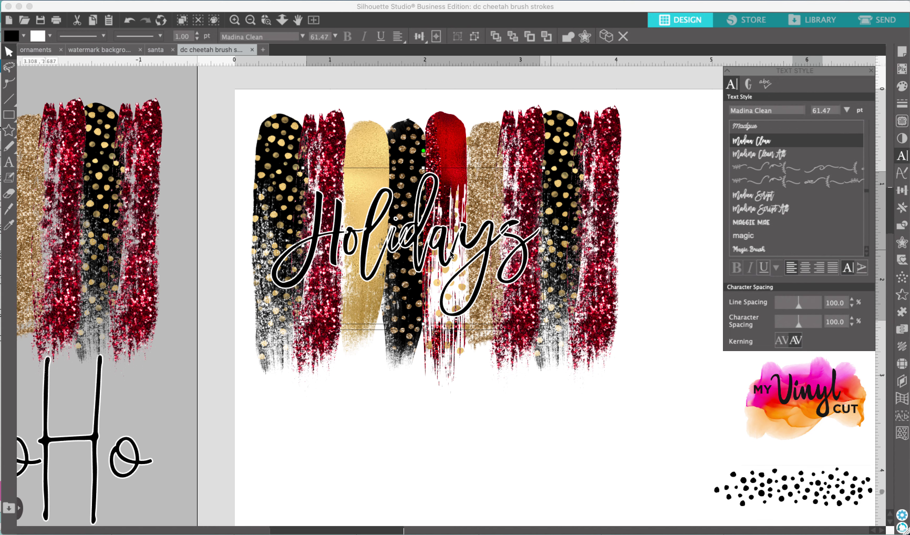
{"action": "left_click_drag", "start_coordinate": [416, 238], "coordinate": [444, 238]}
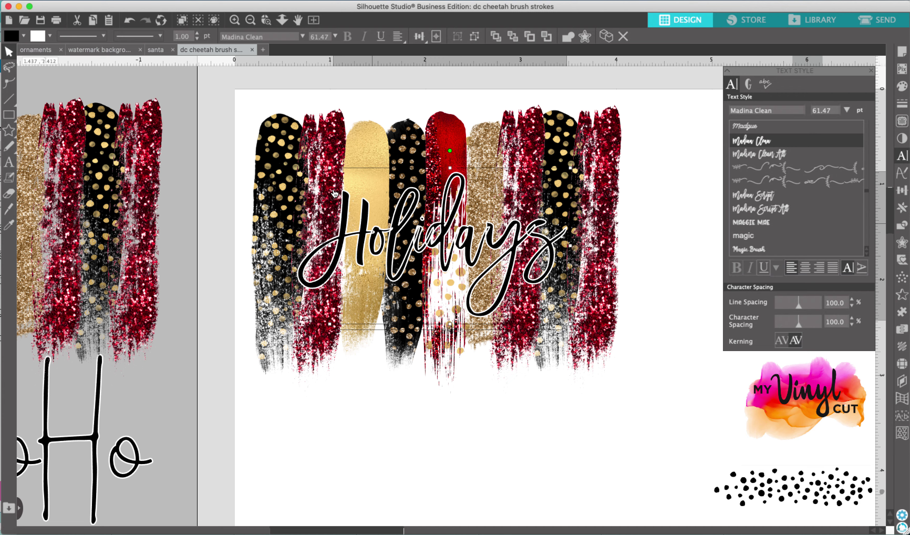
{"action": "left_click_drag", "start_coordinate": [326, 170], "coordinate": [294, 145]}
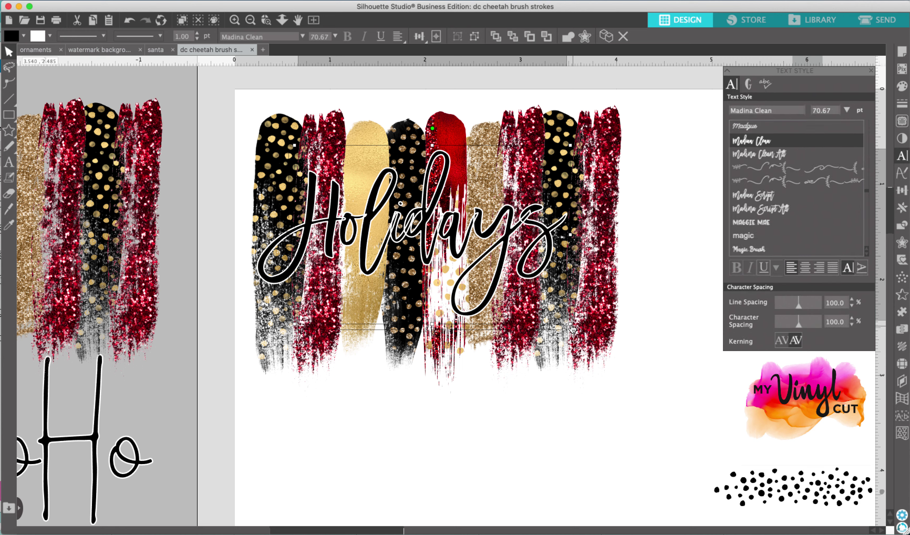
{"action": "left_click_drag", "start_coordinate": [571, 324], "coordinate": [619, 347]}
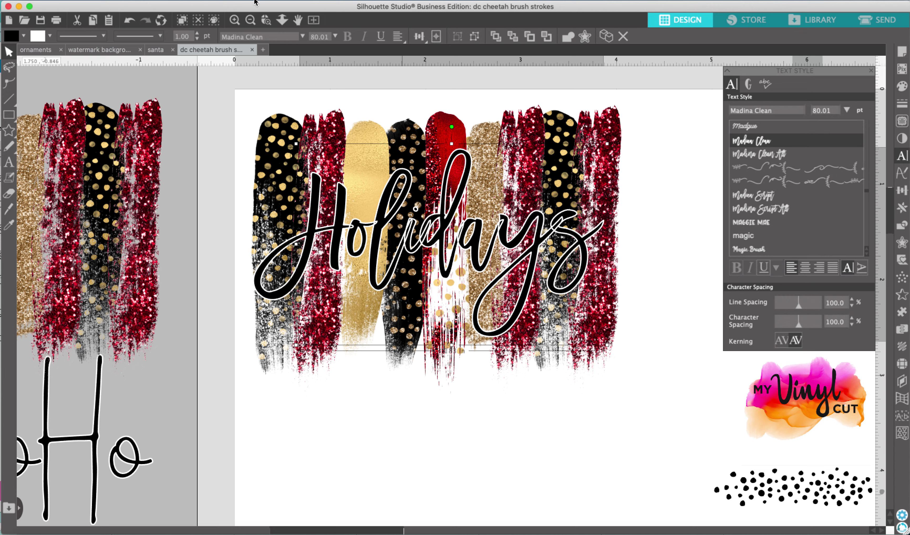
- Weld the overlapping letters of the Holidays text and deselect the word
{"action": "left_click", "coordinate": [198, 0]}
{"action": "mouse_move", "coordinate": [294, 56]}
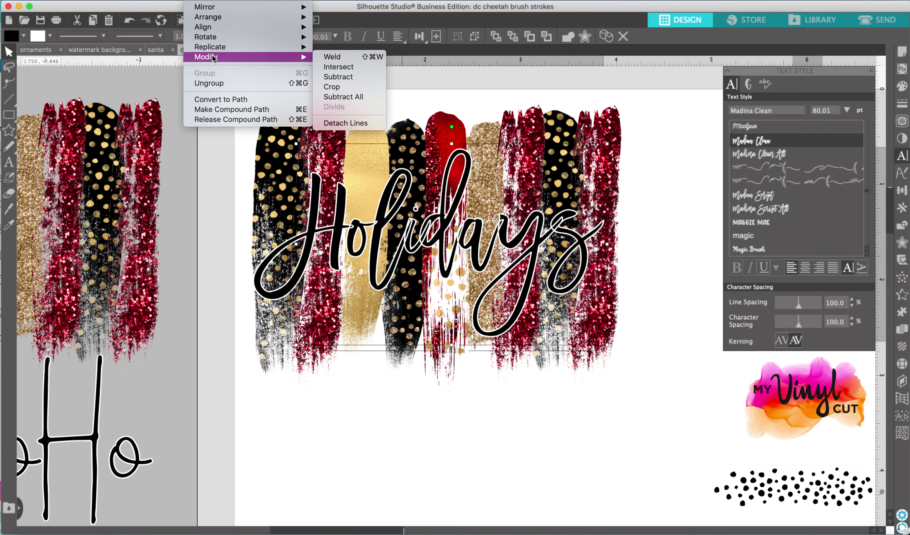
{"action": "left_click", "coordinate": [343, 58]}
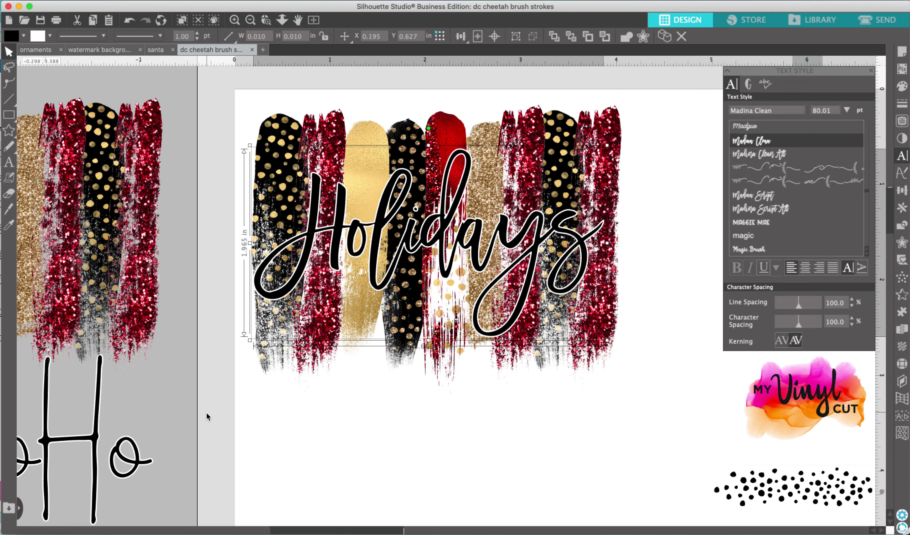
{"action": "left_click", "coordinate": [207, 412]}
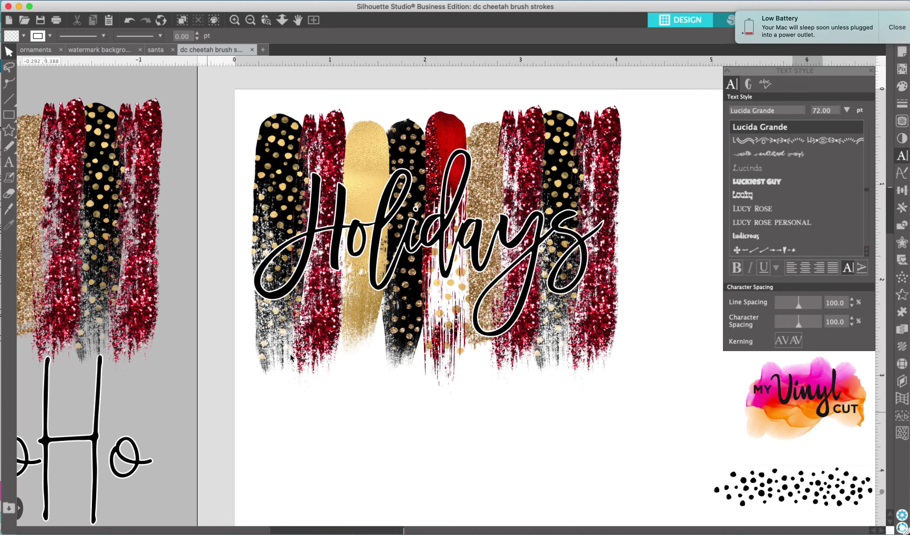
{"action": "left_click", "coordinate": [883, 30]}
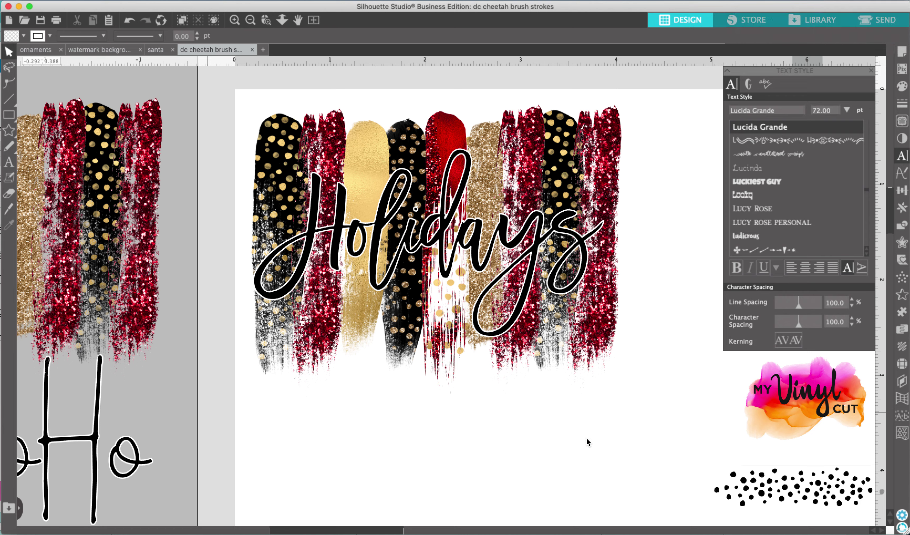